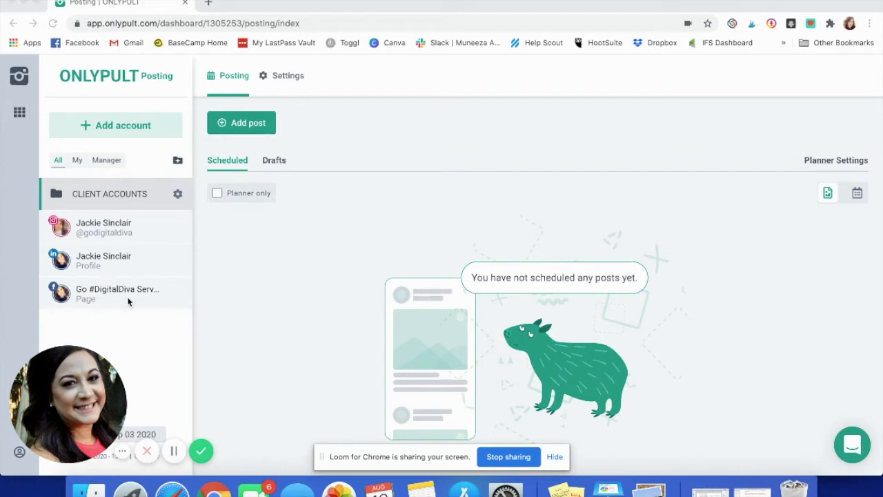
# Step: Show the Instagram account's four scheduled posts (Aug 14–17 2020) with the feed preview collapsed
pyautogui.click(140, 227)
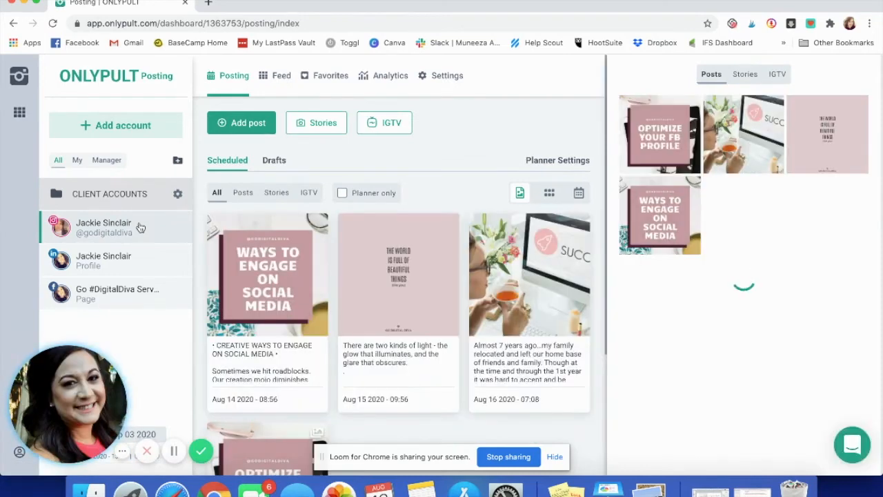
pyautogui.click(612, 81)
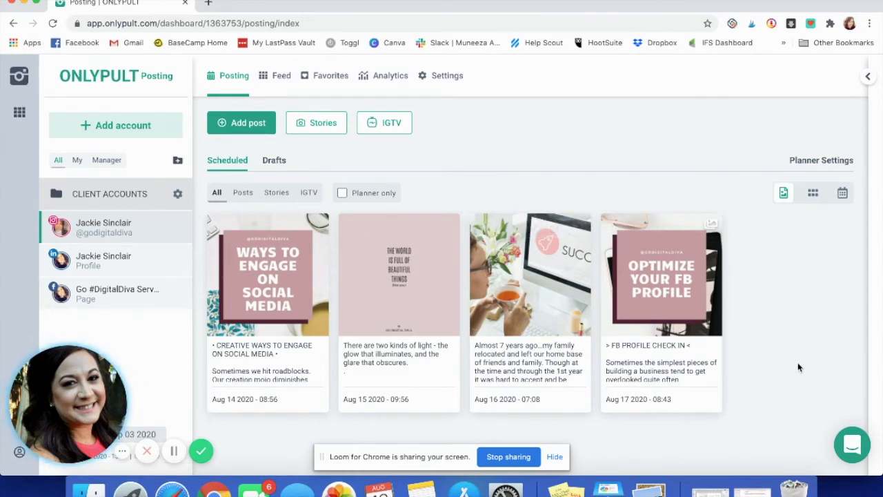
pyautogui.click(813, 194)
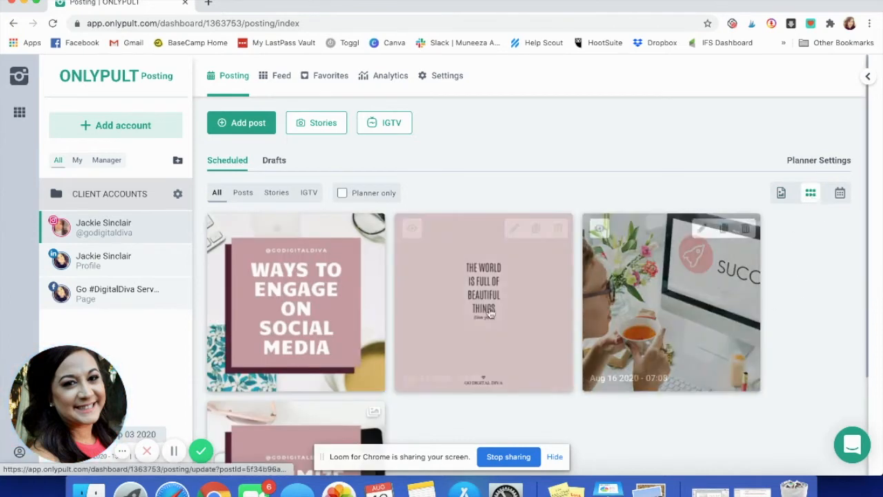
pyautogui.scroll(-2, 805, 336)
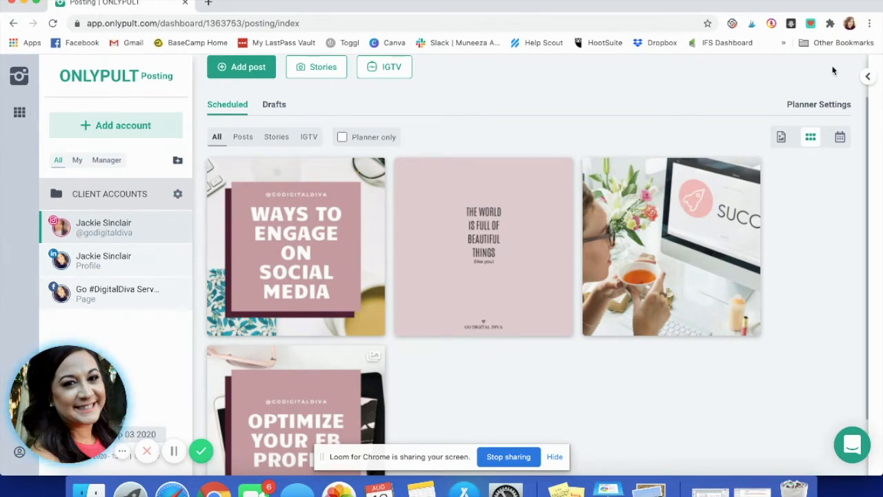
pyautogui.click(784, 137)
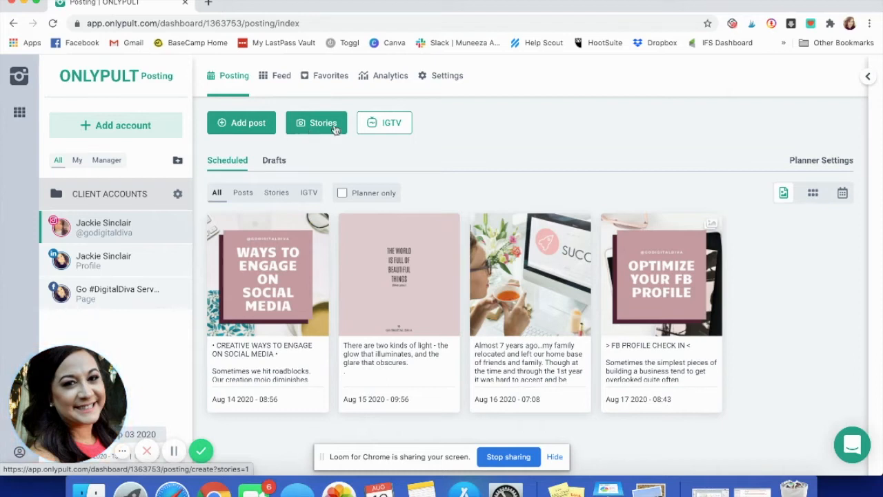
# Step: Open the LinkedIn profile's planner, browse its weekly calendar, then return to the list of three posts
pyautogui.click(391, 125)
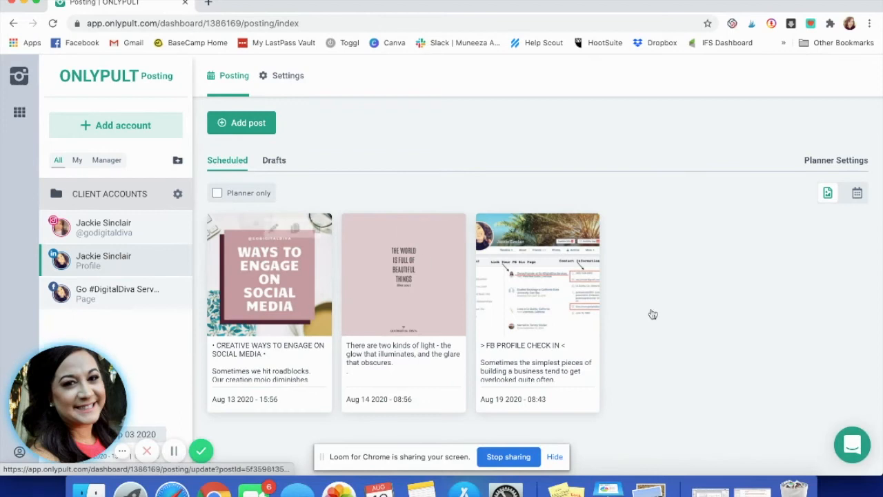
pyautogui.click(856, 194)
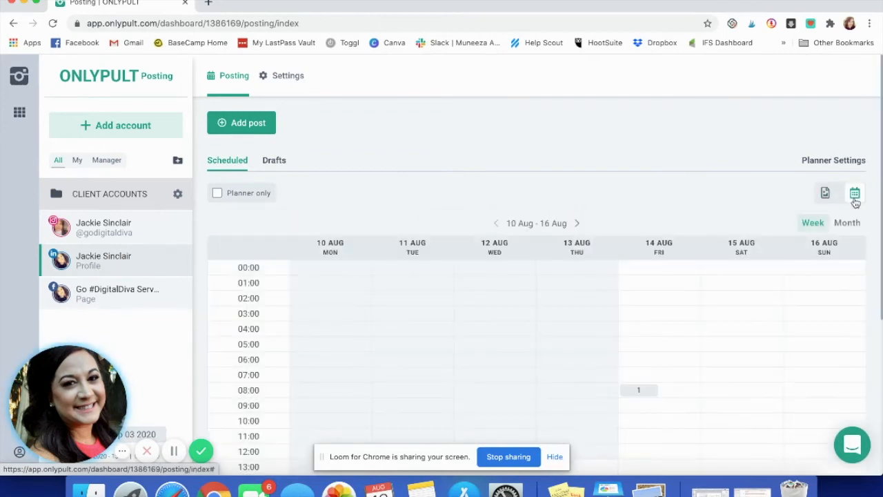
pyautogui.scroll(-1, 606, 147)
pyautogui.scroll(-2, 605, 148)
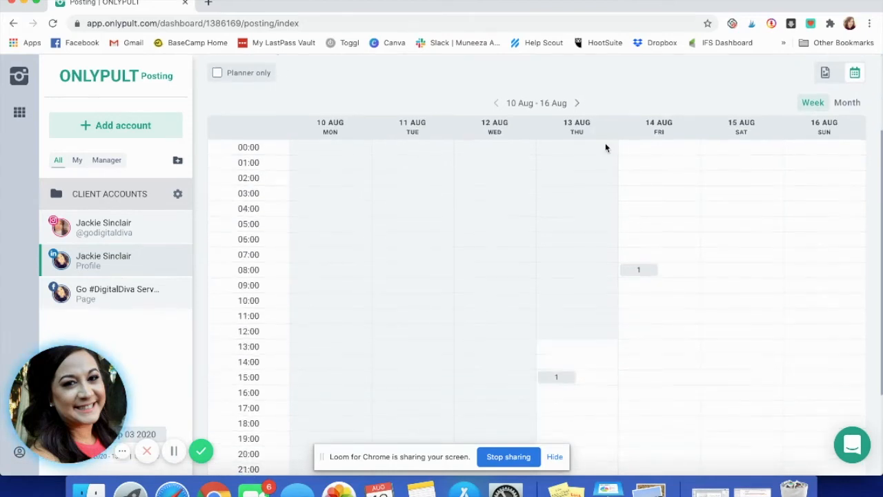
pyautogui.scroll(2, 605, 145)
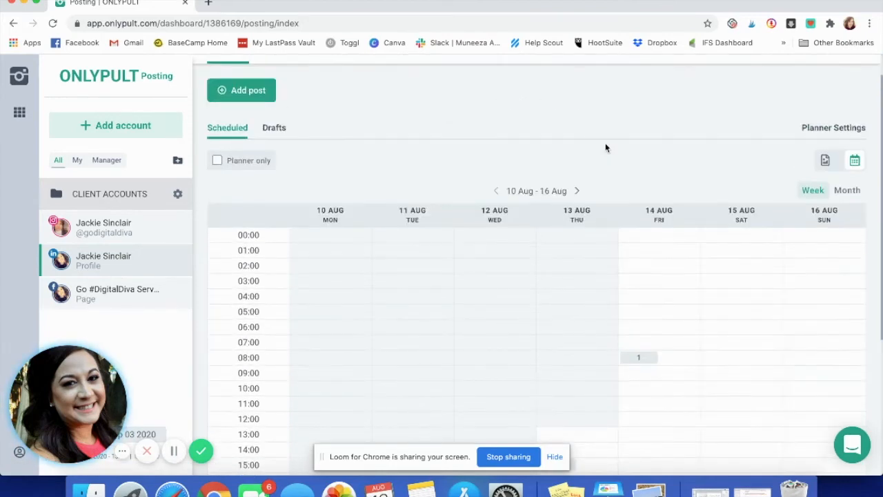
pyautogui.click(825, 161)
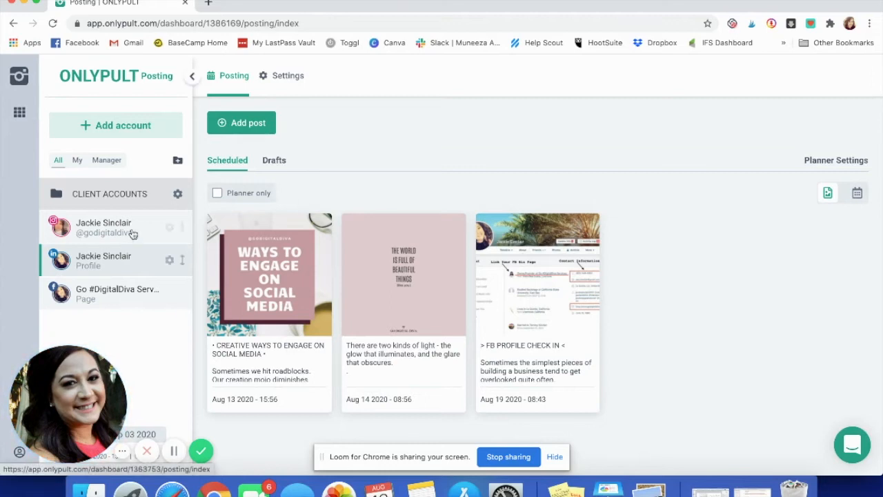
# Step: Delete the Facebook page's Aug 21 'two kinds of light' post, then return to the Instagram account's posts
pyautogui.click(113, 298)
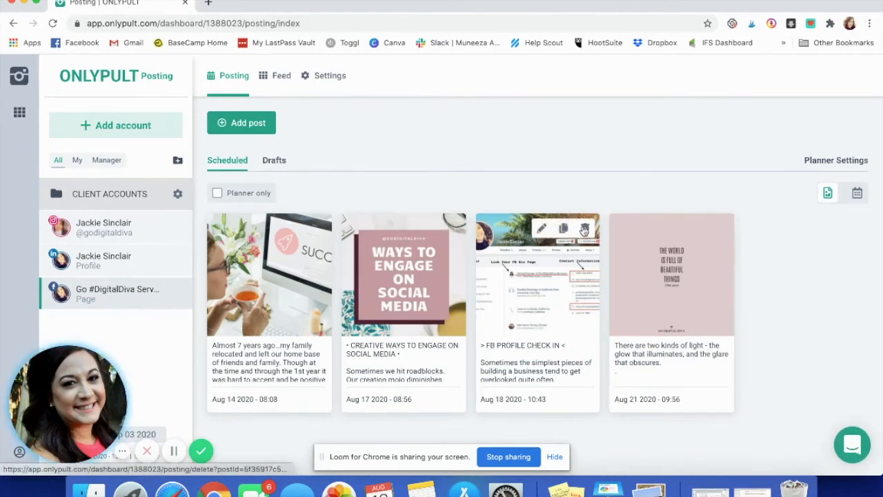
pyautogui.click(720, 231)
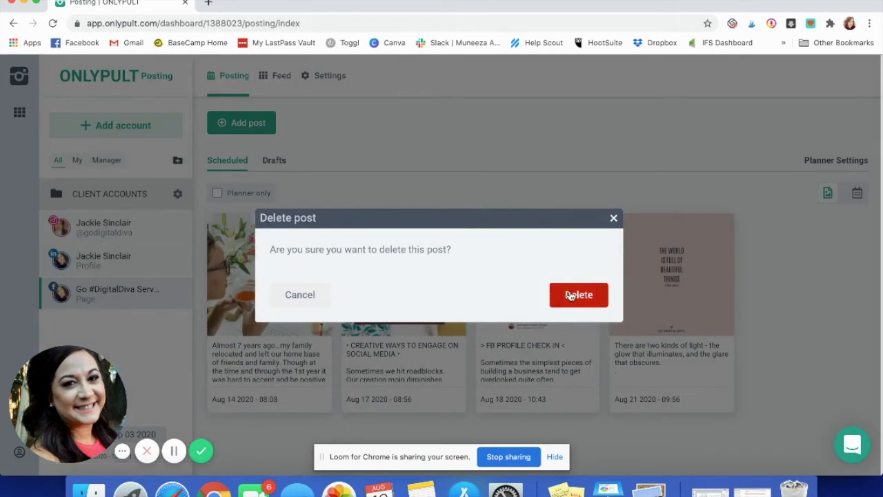
pyautogui.click(571, 295)
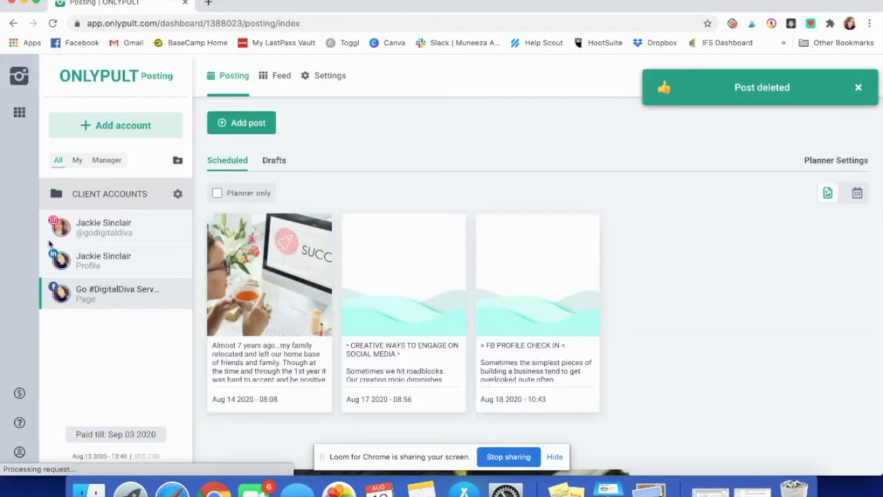
pyautogui.click(103, 227)
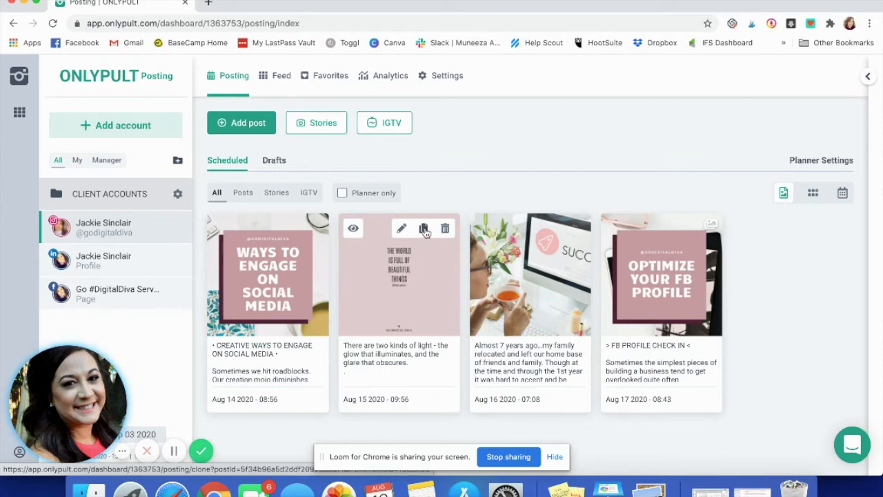
# Step: Clone the Aug 15 'two kinds of light' Instagram post to the Facebook page and open the copy
pyautogui.click(423, 229)
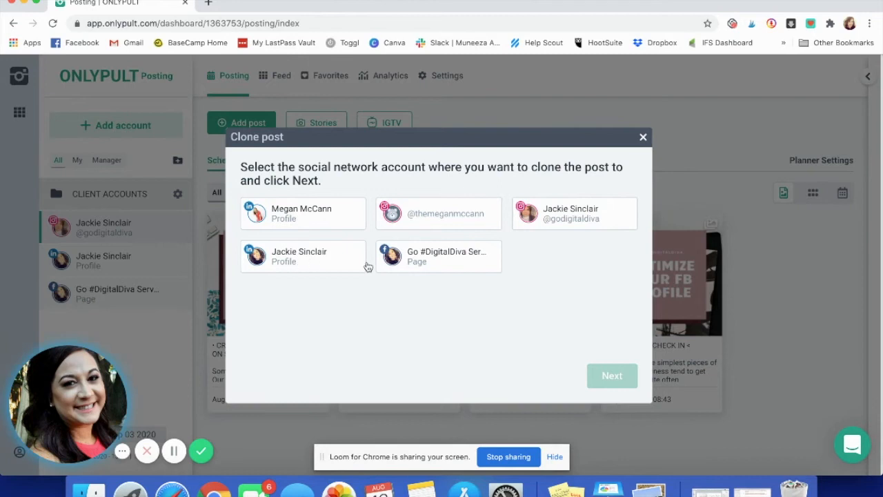
pyautogui.click(422, 262)
pyautogui.click(623, 378)
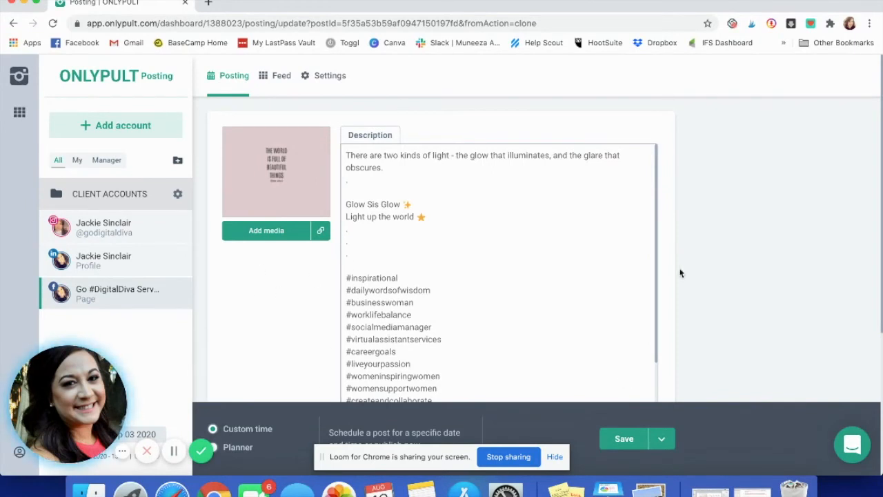
# Step: Delete the hashtag blocks from #careergoals through #socialmedianinja, including #healthandwellnesscoach and #businesscoaching
pyautogui.scroll(-2, 679, 273)
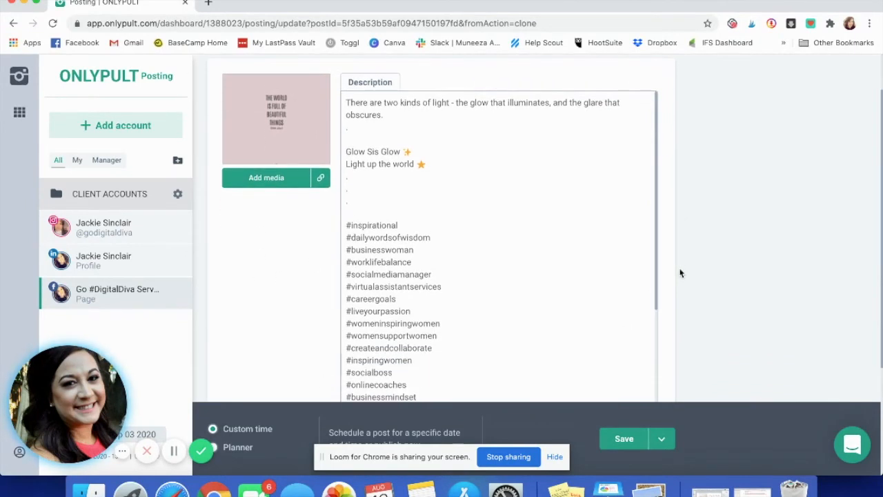
pyautogui.scroll(-3, 679, 274)
pyautogui.scroll(2, 415, 255)
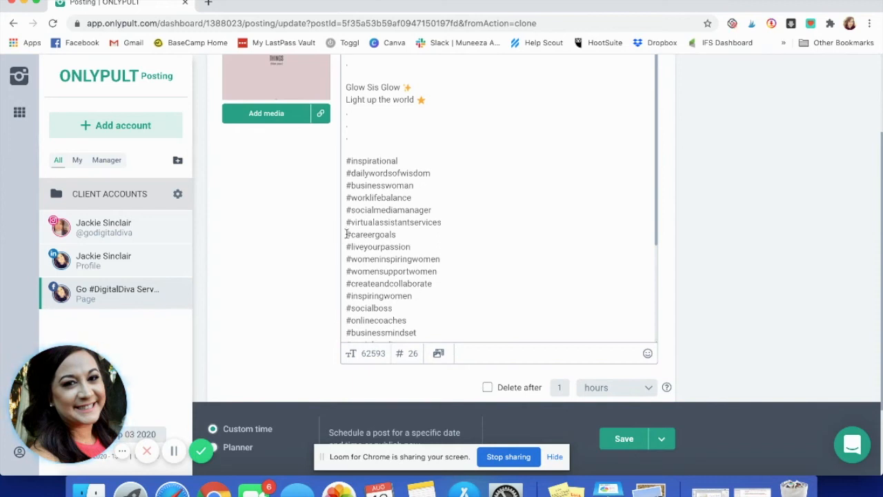
pyautogui.moveTo(346, 234); pyautogui.dragTo(453, 312)
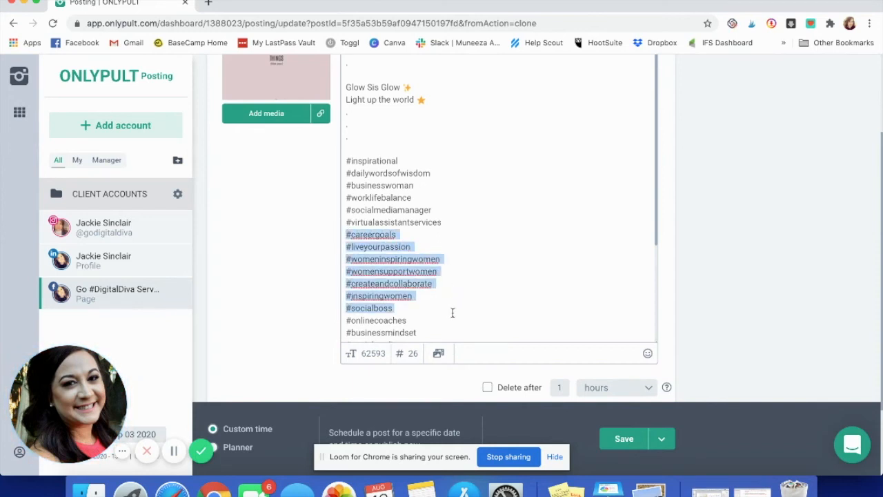
pyautogui.press('BackSpace')
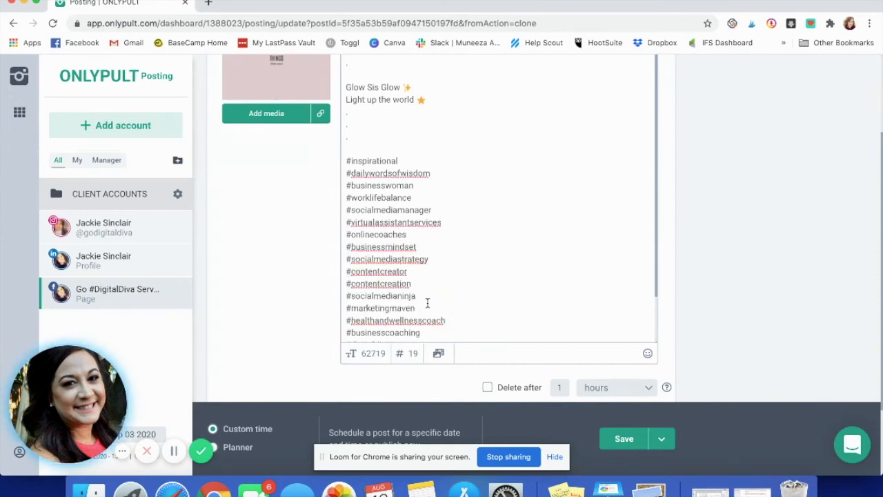
pyautogui.moveTo(432, 335)
pyautogui.mouseDown()
pyautogui.moveTo(422, 324)
pyautogui.moveTo(339, 305)
pyautogui.mouseUp()
pyautogui.press('BackSpace')
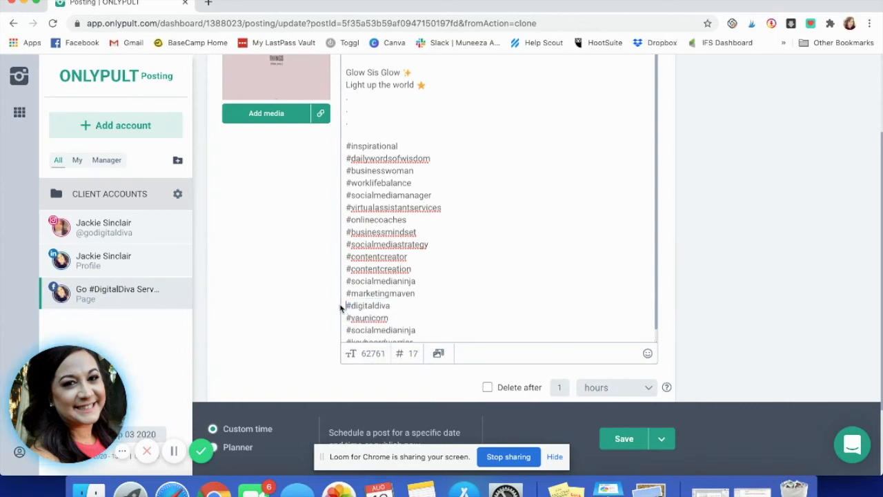
pyautogui.moveTo(417, 282); pyautogui.dragTo(327, 225)
pyautogui.press('BackSpace')
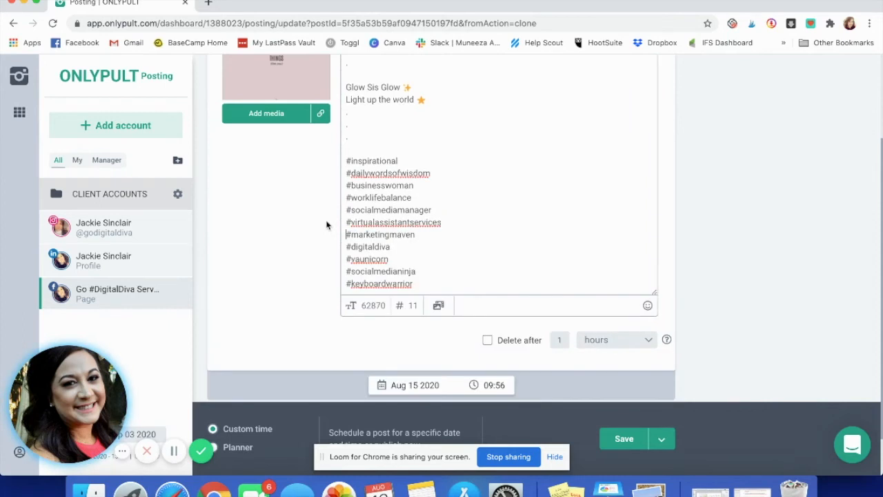
# Step: Remove #virtualassistantservices, #vaunicorn, #socialmedianinja and #keyboardwarrior so seven hashtags remain
pyautogui.moveTo(458, 224); pyautogui.dragTo(309, 228)
pyautogui.press('BackSpace')
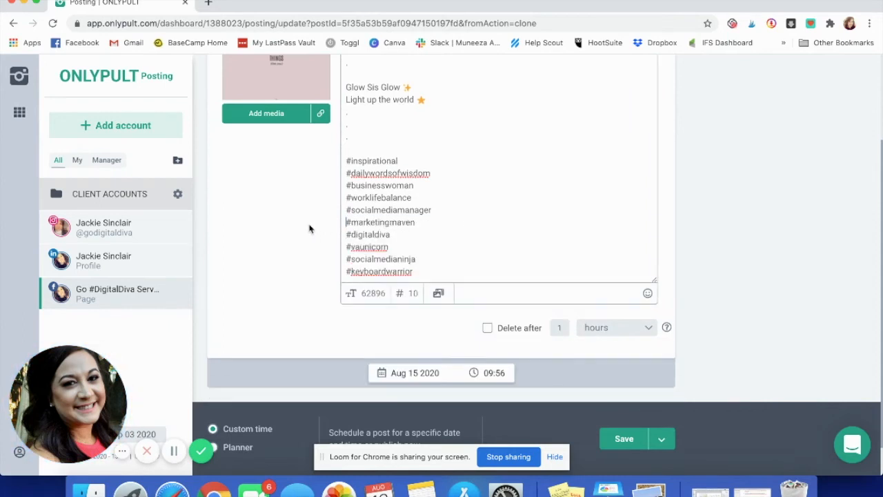
pyautogui.click(403, 250)
pyautogui.moveTo(399, 266); pyautogui.dragTo(340, 250)
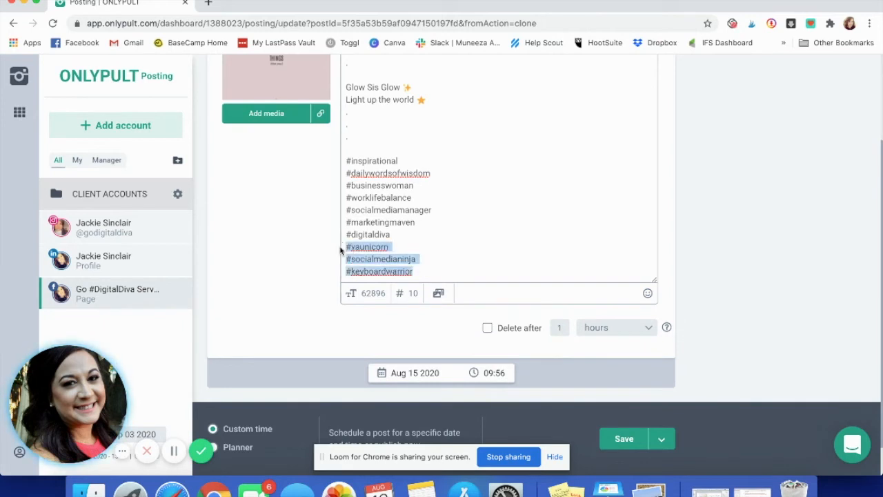
pyautogui.press('BackSpace')
pyautogui.scroll(3, 455, 227)
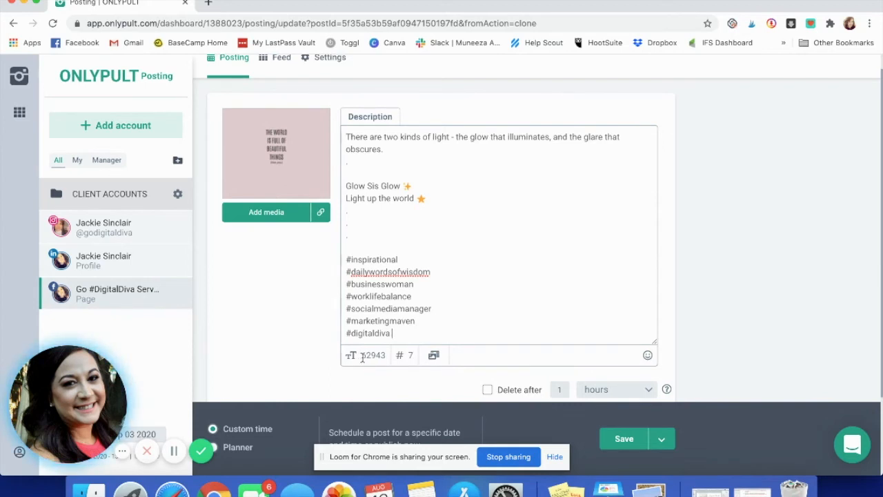
# Step: Check the caption's character count and review the trimmed description
pyautogui.moveTo(363, 357); pyautogui.dragTo(391, 358)
pyautogui.scroll(-2, 276, 320)
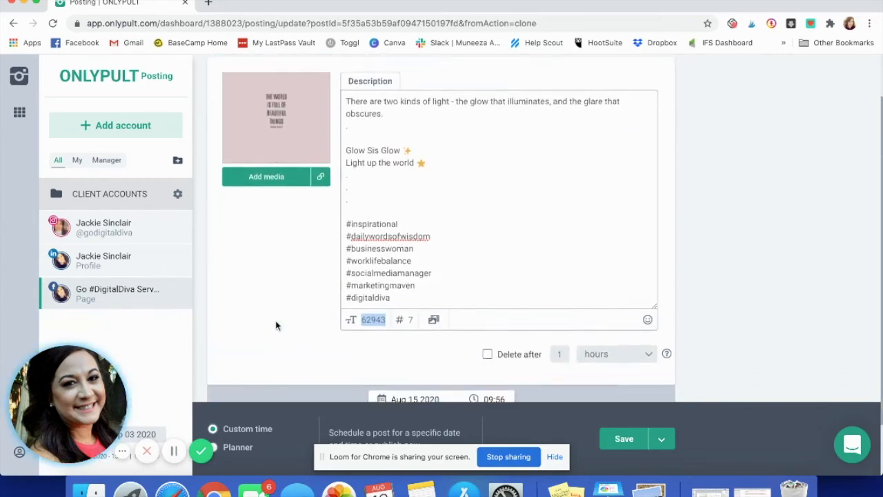
pyautogui.scroll(-4, 508, 126)
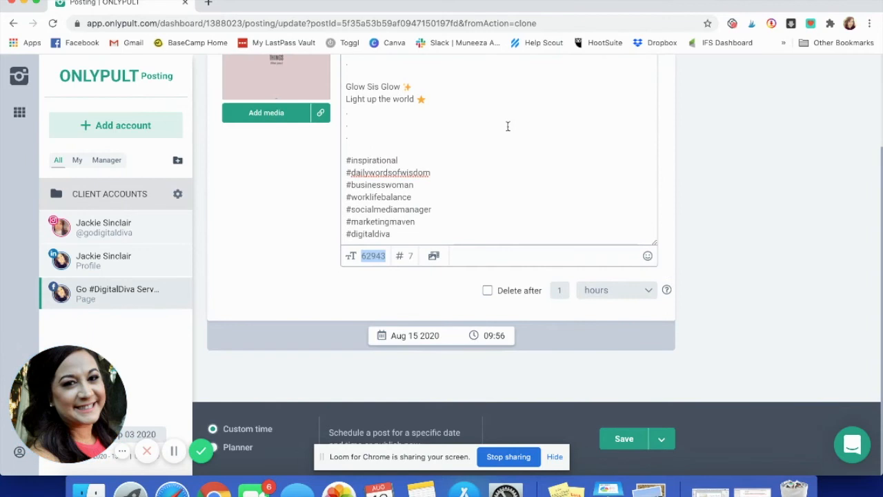
pyautogui.scroll(6, 433, 110)
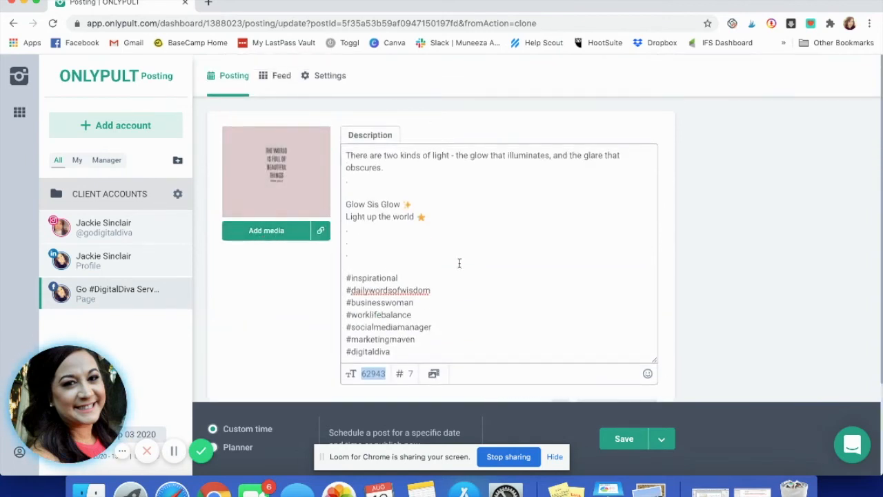
# Step: Change the cloned post's date to Aug 20 2020, keep hour 09 (09:56), and save
pyautogui.scroll(-4, 459, 310)
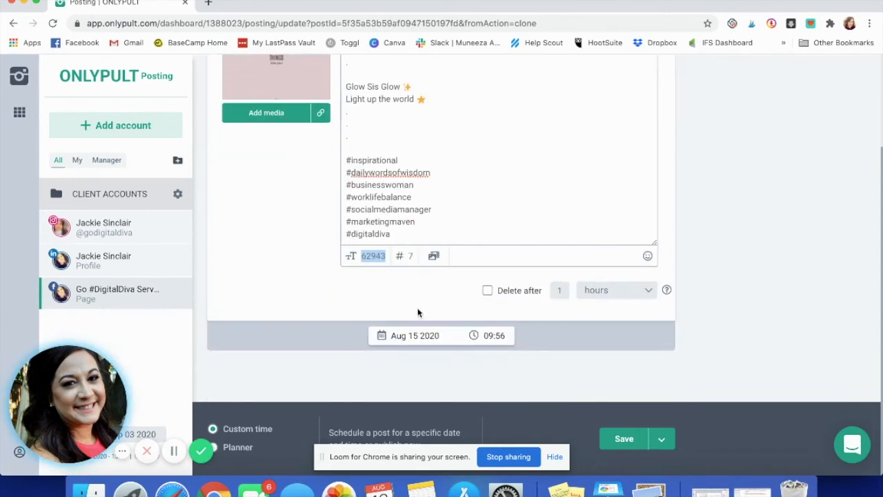
pyautogui.click(417, 337)
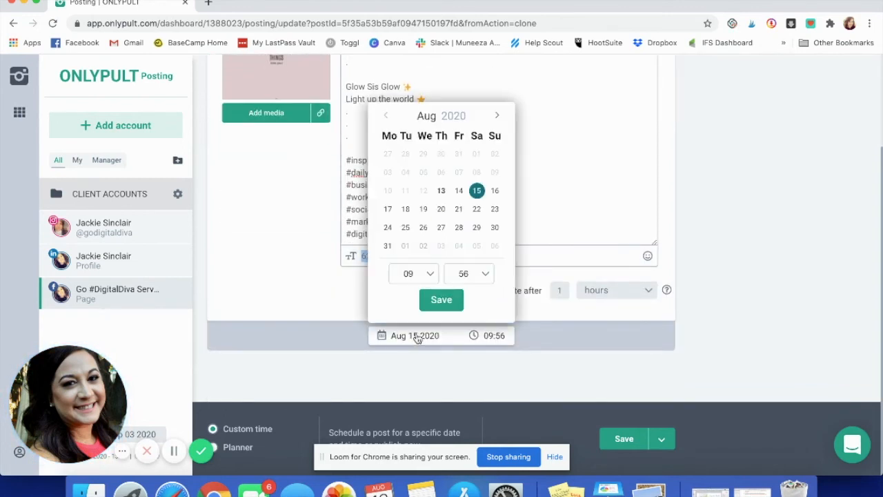
pyautogui.click(443, 210)
pyautogui.click(433, 274)
pyautogui.scroll(-3, 422, 361)
pyautogui.scroll(5, 420, 325)
pyautogui.click(412, 400)
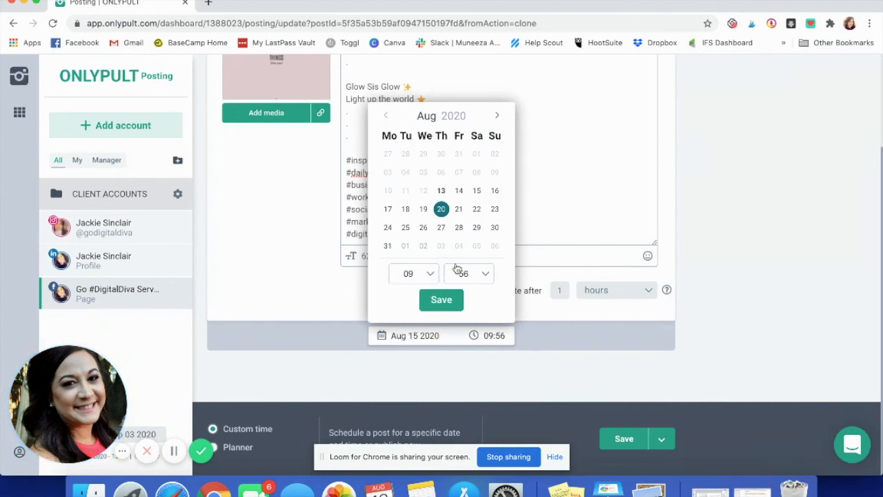
pyautogui.click(441, 300)
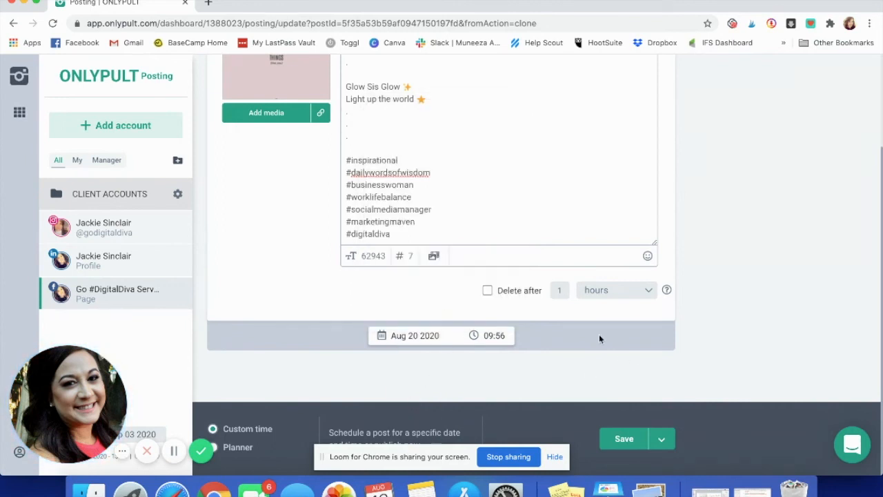
pyautogui.click(625, 440)
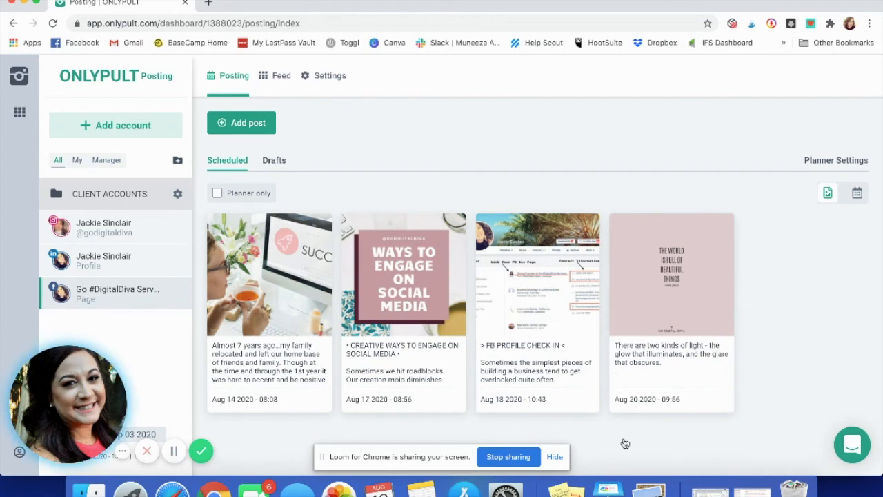
# Step: Cycle through the Instagram, LinkedIn and Facebook planners, ending on the Instagram account
pyautogui.click(95, 230)
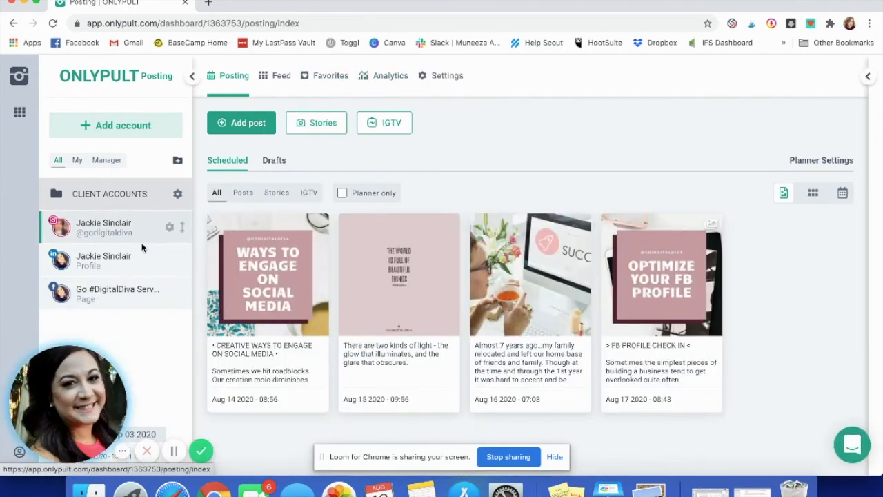
pyautogui.click(129, 268)
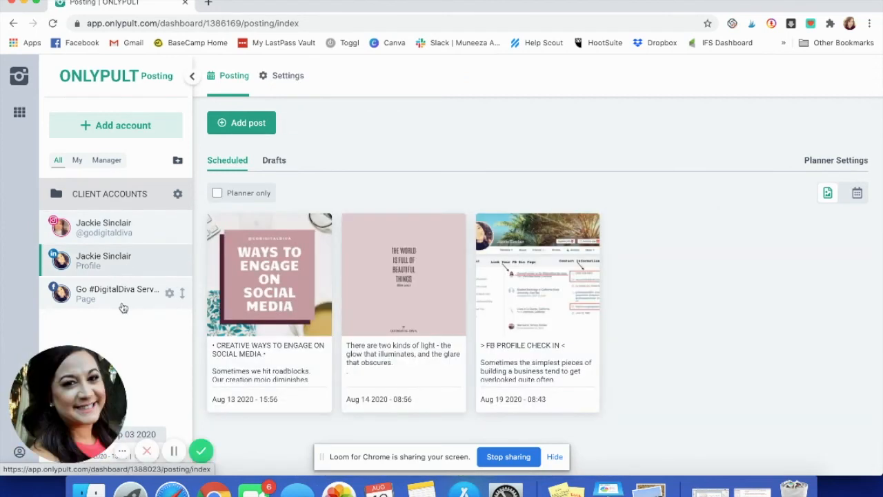
pyautogui.click(123, 307)
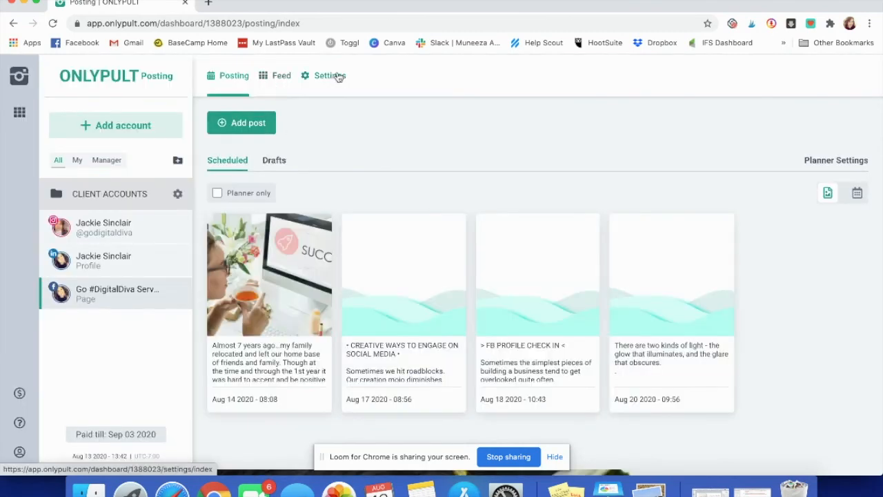
pyautogui.click(126, 230)
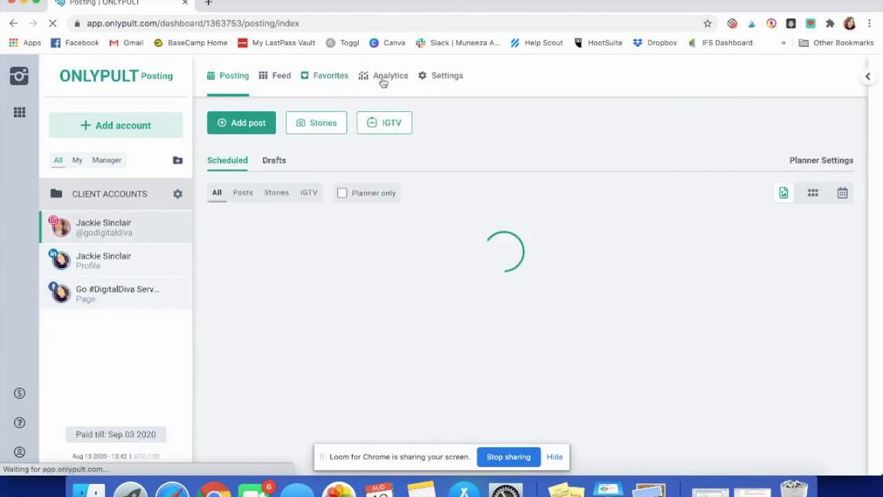
# Step: Set the Instagram analytics range to All time (Jun 01 – Aug 13 2020) and scroll the audience charts
pyautogui.click(381, 79)
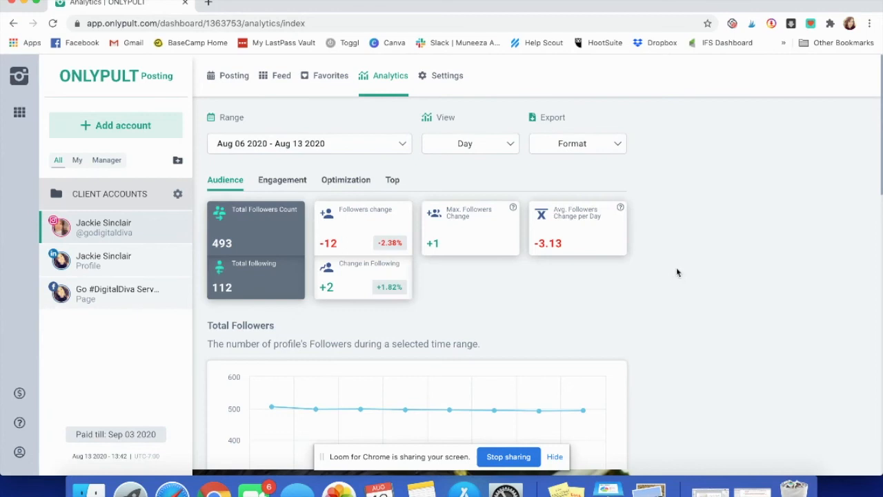
pyautogui.click(397, 145)
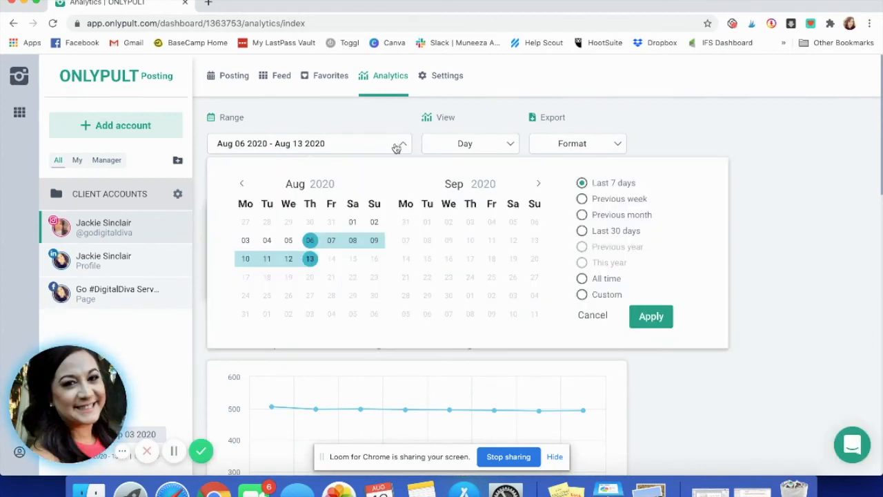
pyautogui.click(605, 279)
pyautogui.click(649, 318)
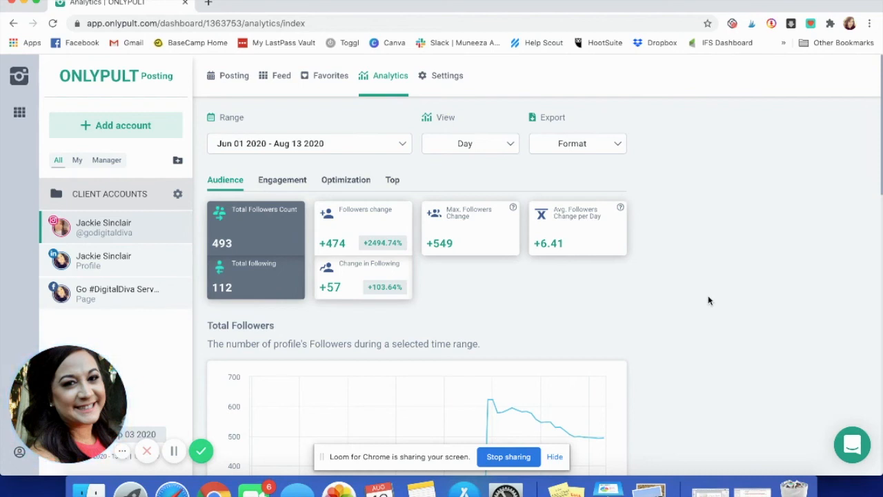
pyautogui.scroll(-3, 708, 298)
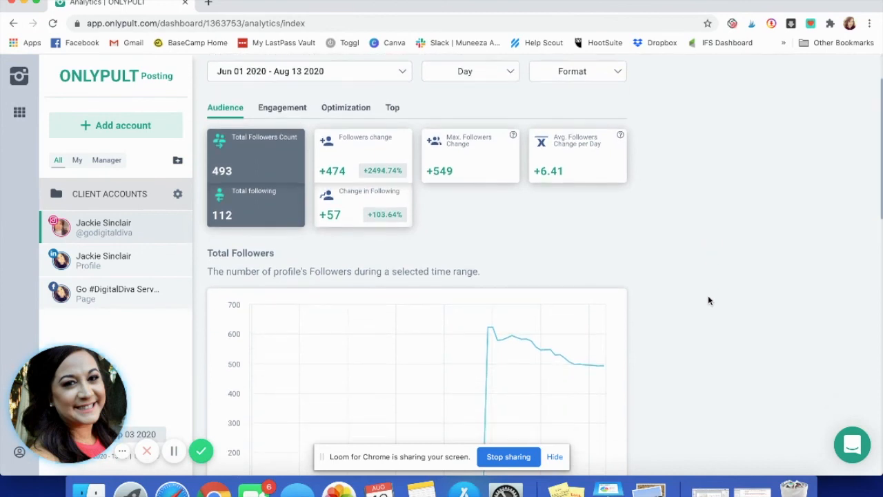
pyautogui.scroll(-10, 708, 300)
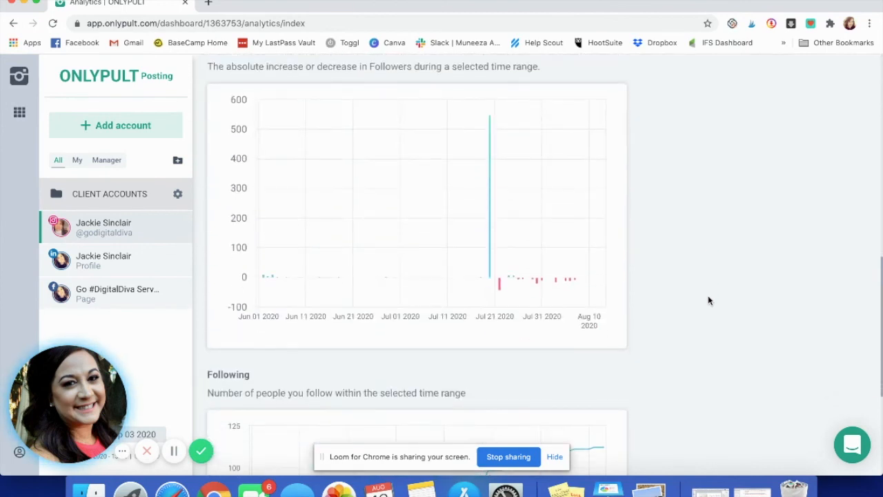
pyautogui.scroll(-5, 708, 300)
pyautogui.scroll(12, 708, 301)
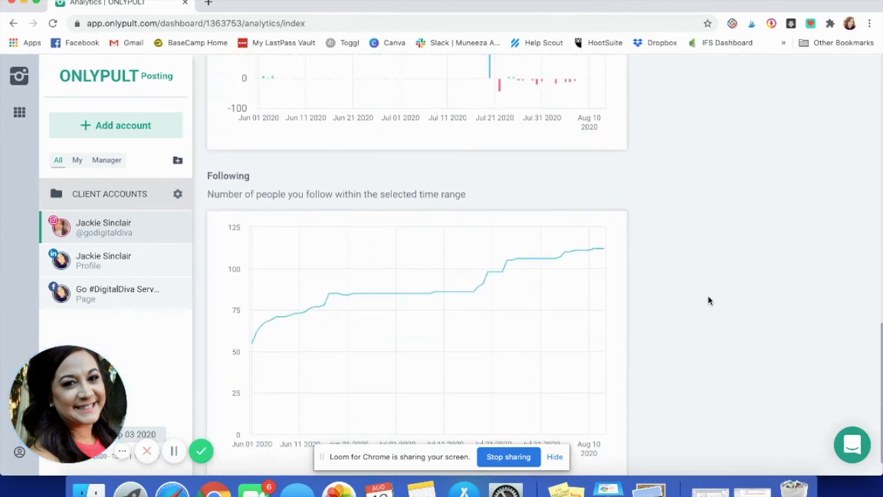
pyautogui.scroll(8, 707, 300)
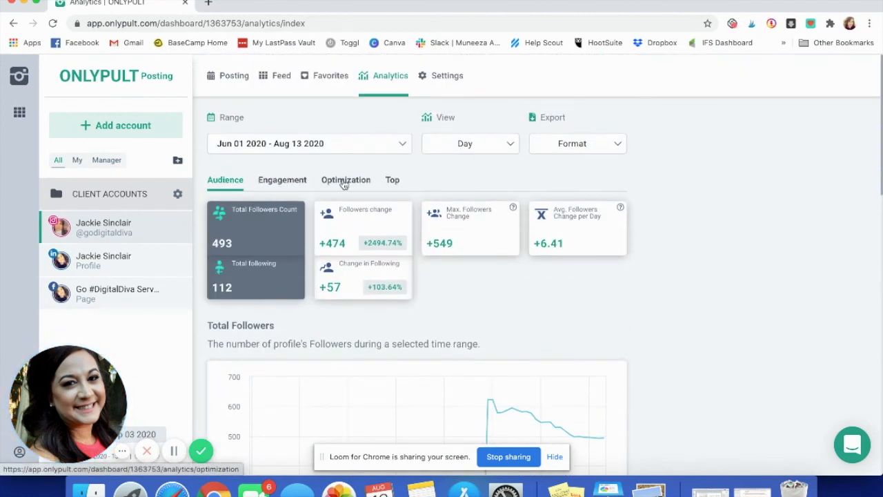
# Step: View the Instagram engagement statistics, then the Top posts rankings
pyautogui.click(300, 191)
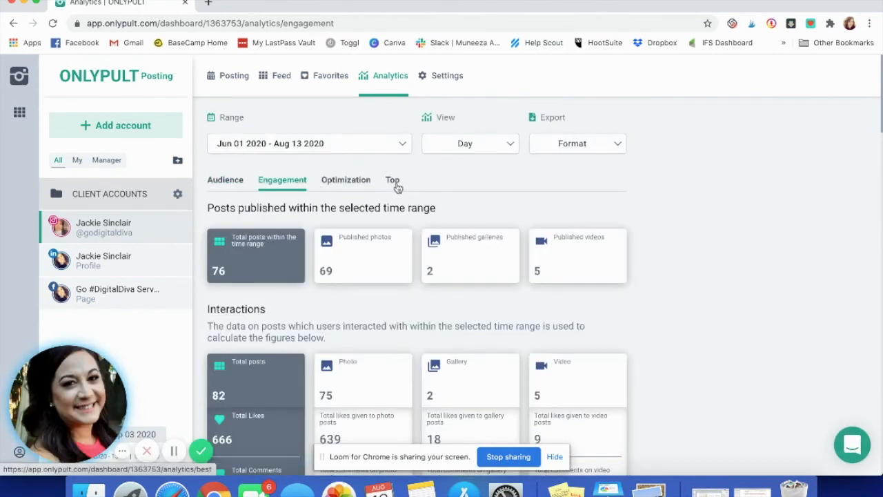
pyautogui.click(397, 188)
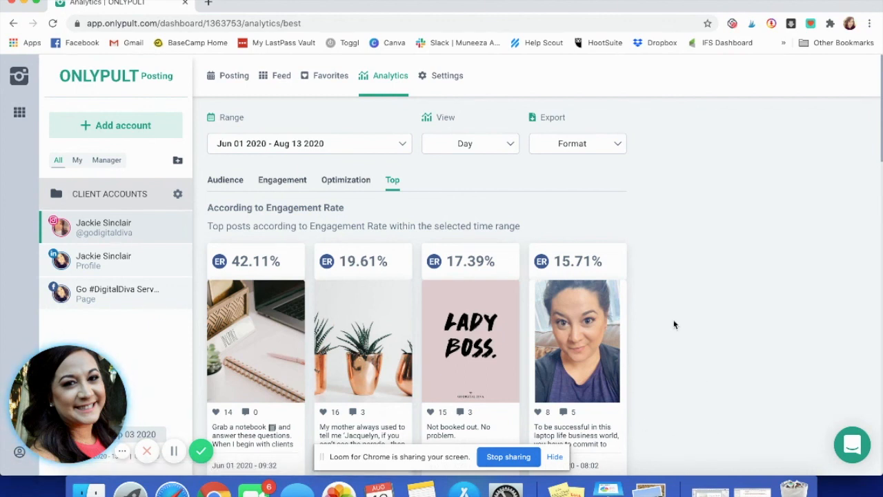
pyautogui.scroll(-5, 674, 324)
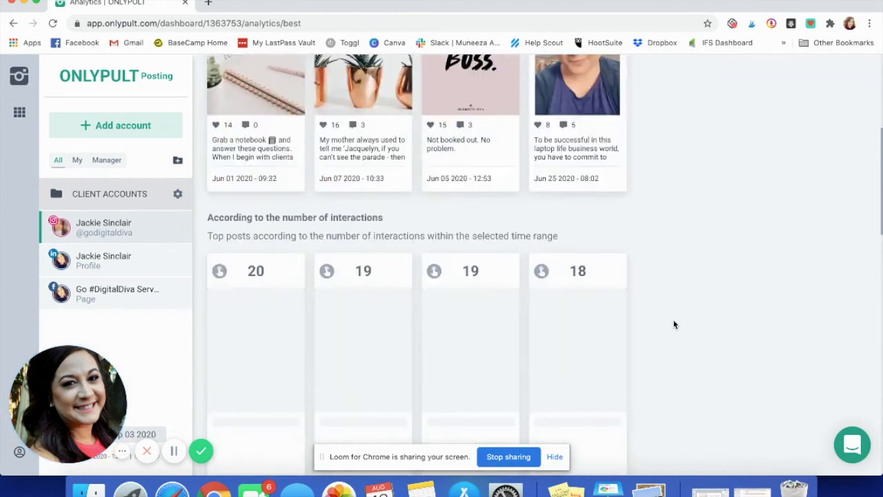
pyautogui.scroll(-2, 674, 324)
pyautogui.scroll(5, 674, 324)
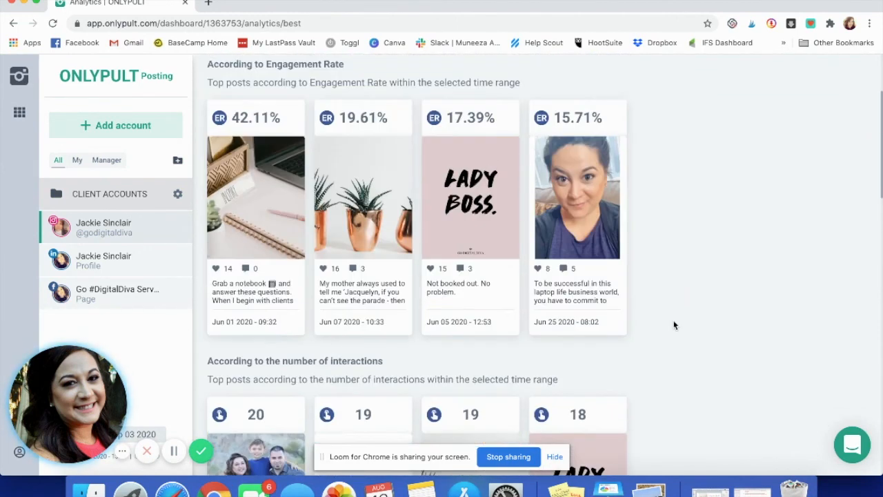
pyautogui.scroll(2, 674, 324)
# Step: Scroll through the top posts, interactions and video views, then return to the Posting planner
pyautogui.scroll(-2, 674, 324)
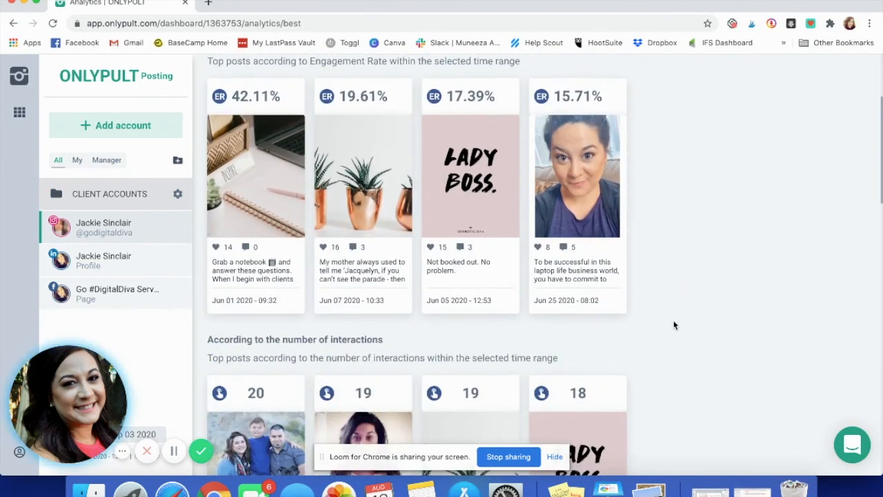
pyautogui.scroll(-4, 674, 324)
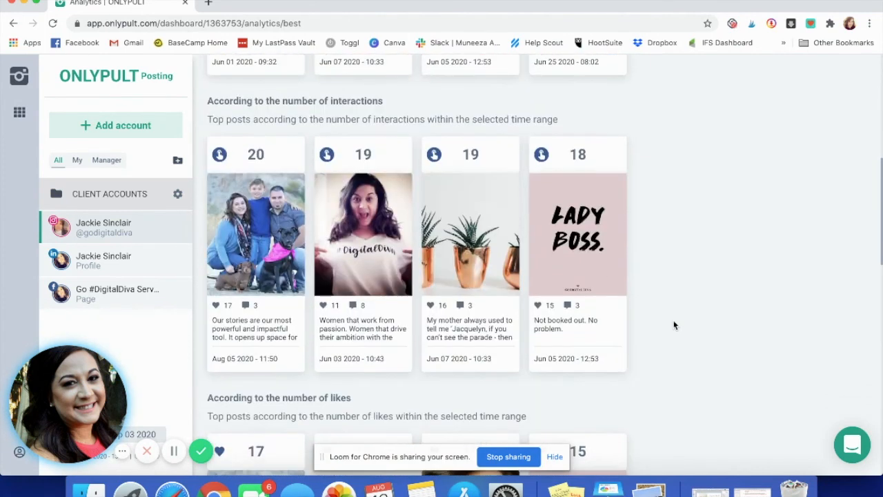
pyautogui.scroll(-5, 674, 325)
pyautogui.scroll(-3, 674, 325)
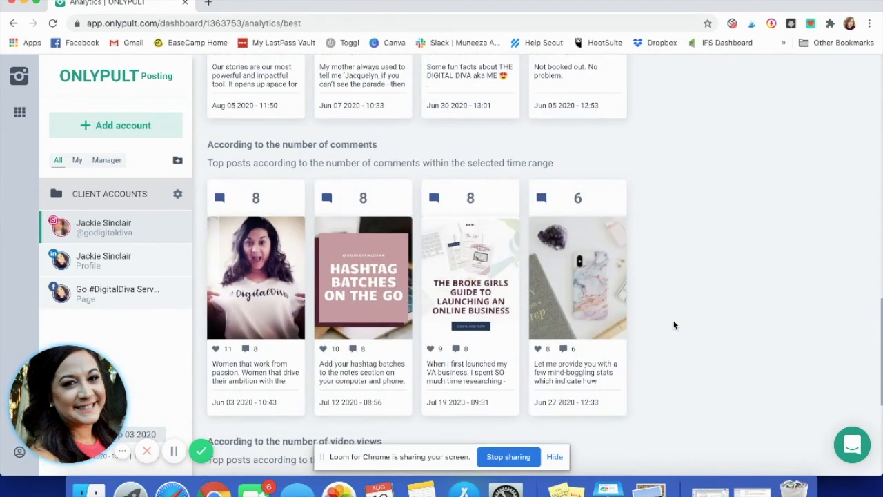
pyautogui.scroll(-4, 674, 325)
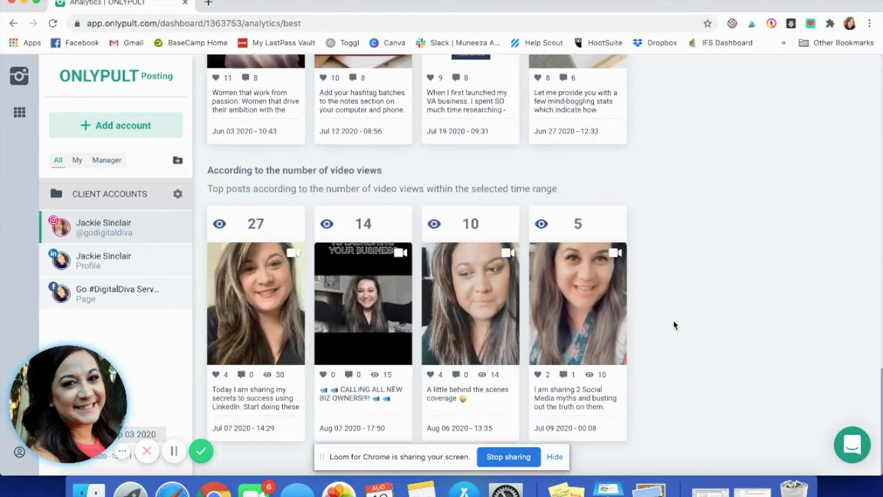
pyautogui.scroll(12, 674, 325)
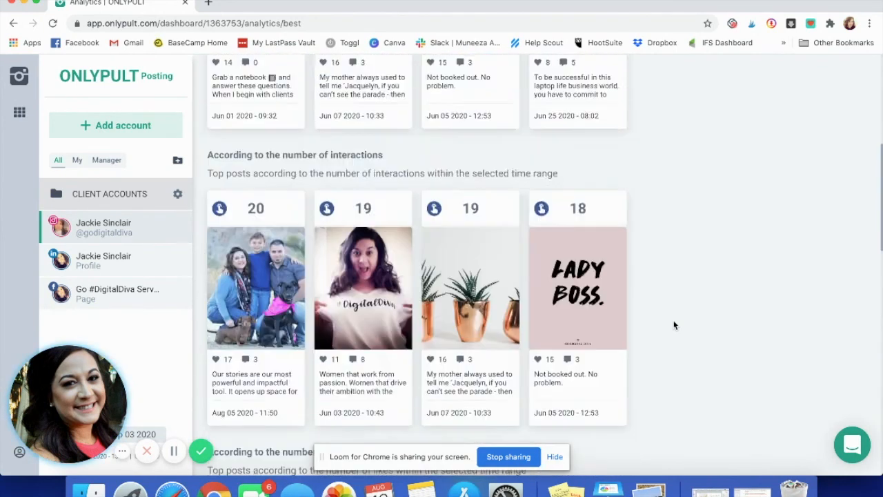
pyautogui.scroll(5, 674, 325)
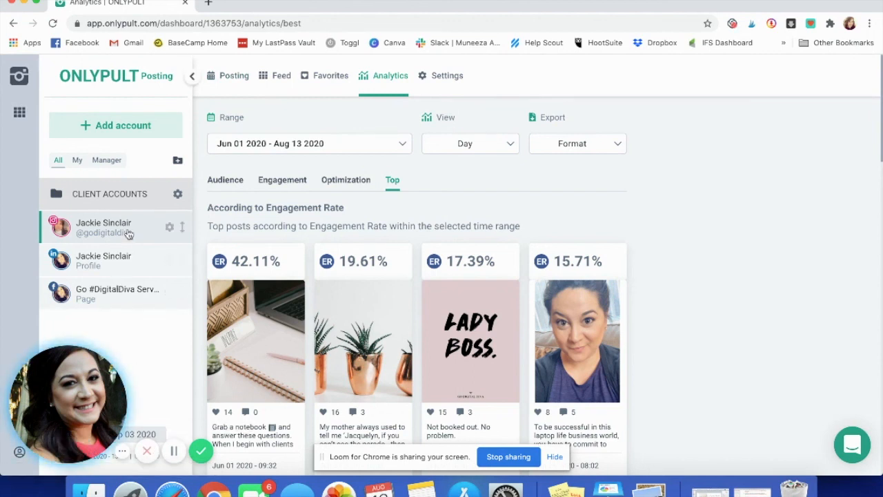
pyautogui.click(216, 77)
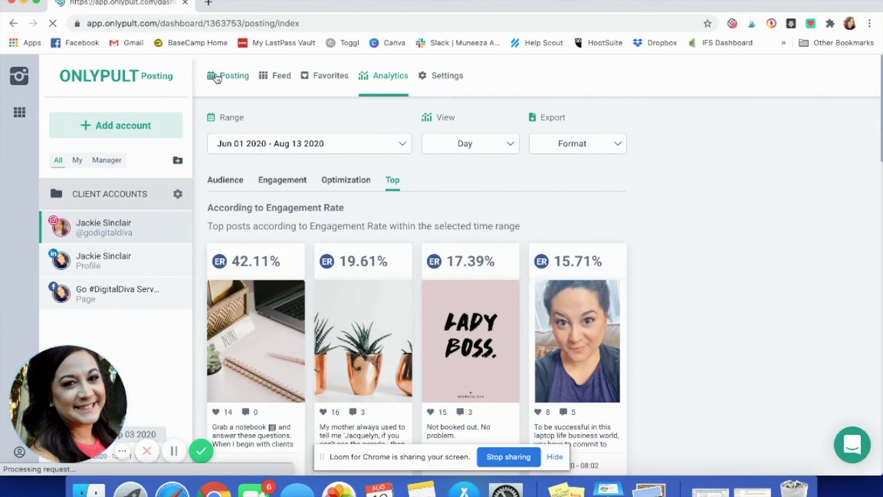